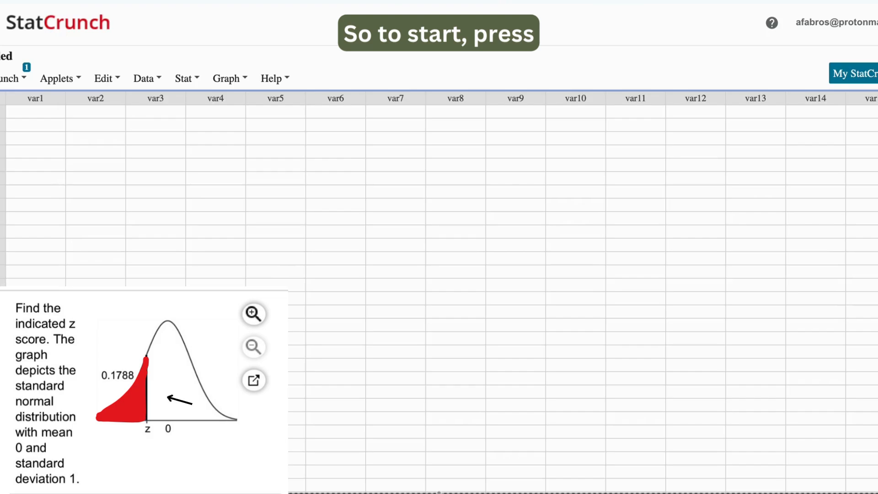
- Open the Normal distribution calculator and move its window toward the middle of the worksheet
{"action": "left_click", "coordinate": [179, 83]}
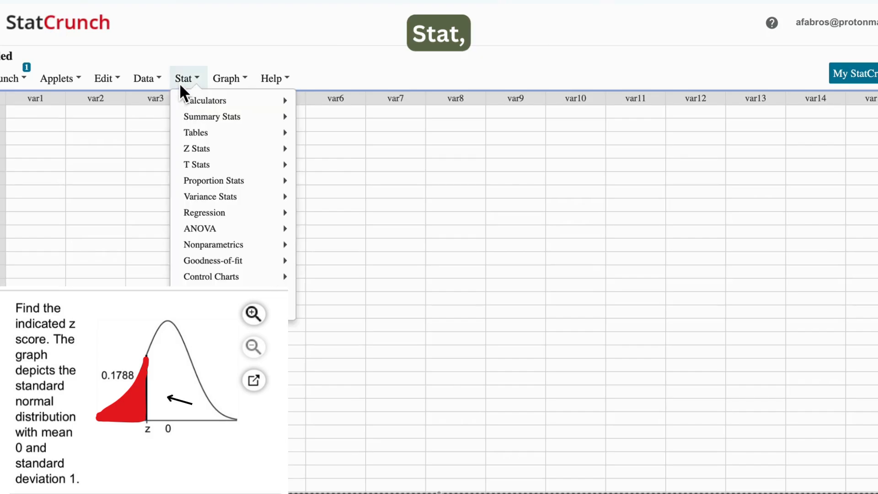
{"action": "left_click", "coordinate": [180, 83]}
{"action": "left_click", "coordinate": [191, 80]}
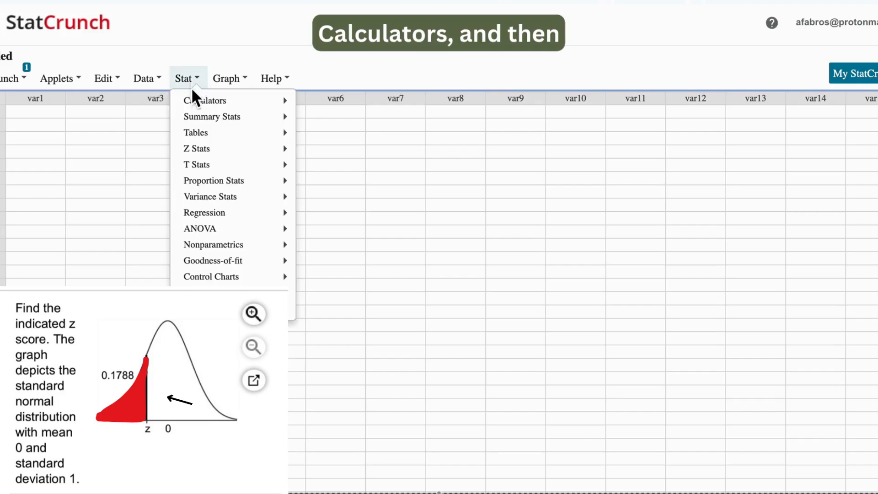
{"action": "mouse_move", "coordinate": [198, 99]}
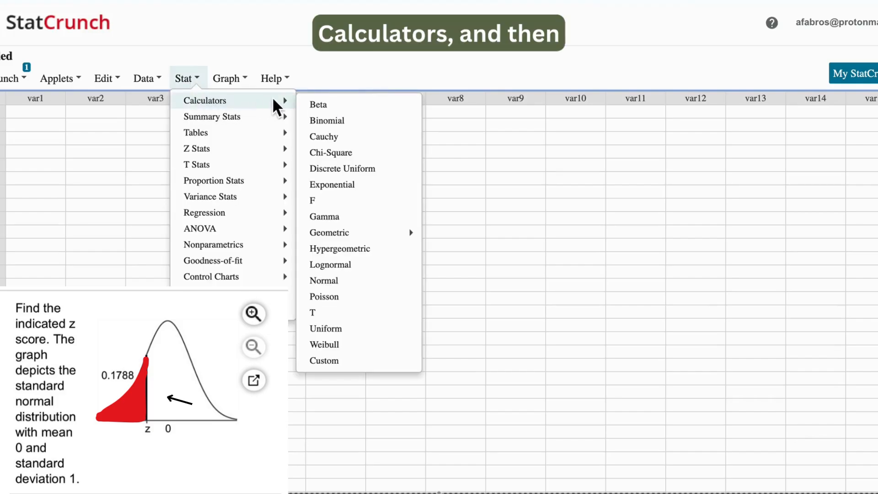
{"action": "left_click", "coordinate": [322, 276]}
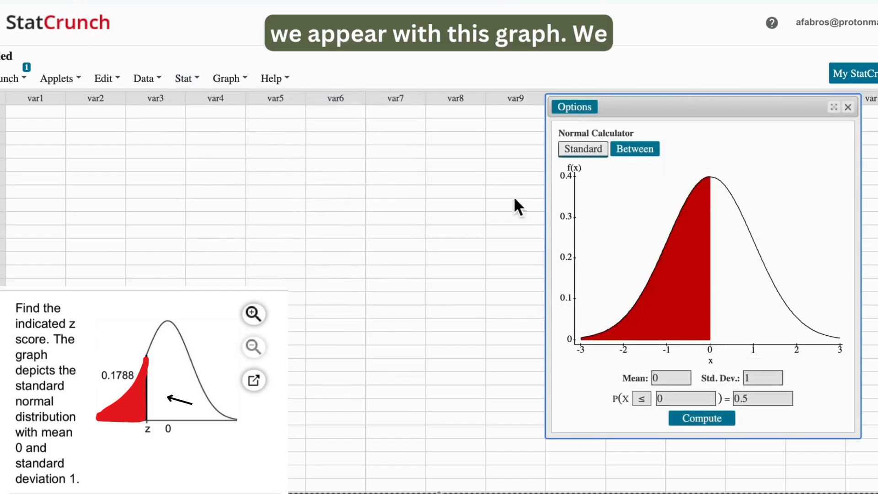
{"action": "left_click_drag", "start_coordinate": [694, 107], "coordinate": [553, 66]}
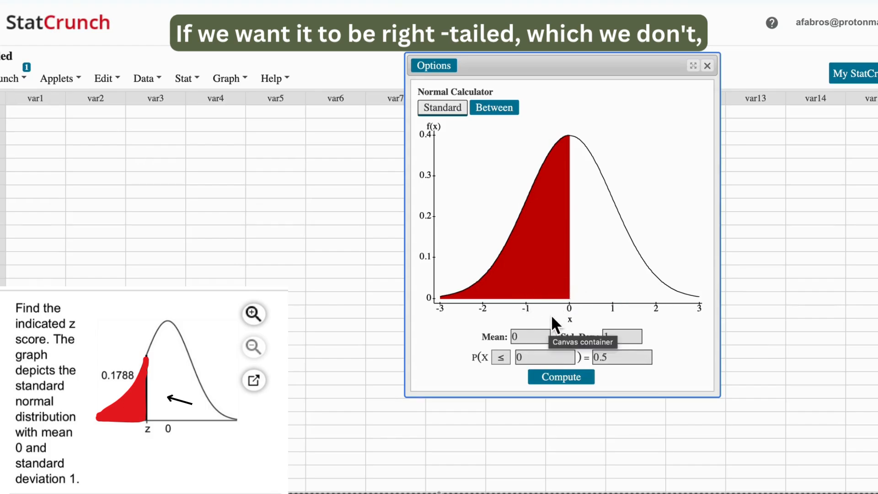
- Try the ≥ inequality for a right-tailed area in the Normal calculator and restore it to ≤
{"action": "left_click", "coordinate": [502, 357]}
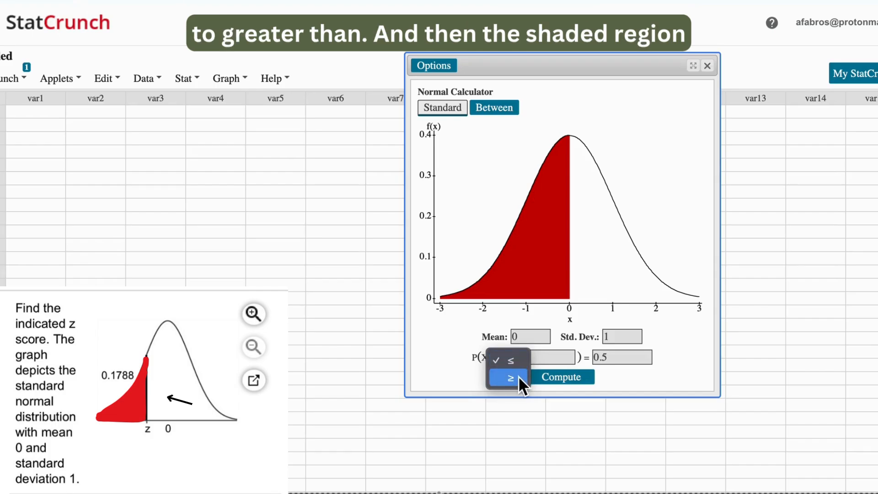
{"action": "left_click", "coordinate": [518, 377]}
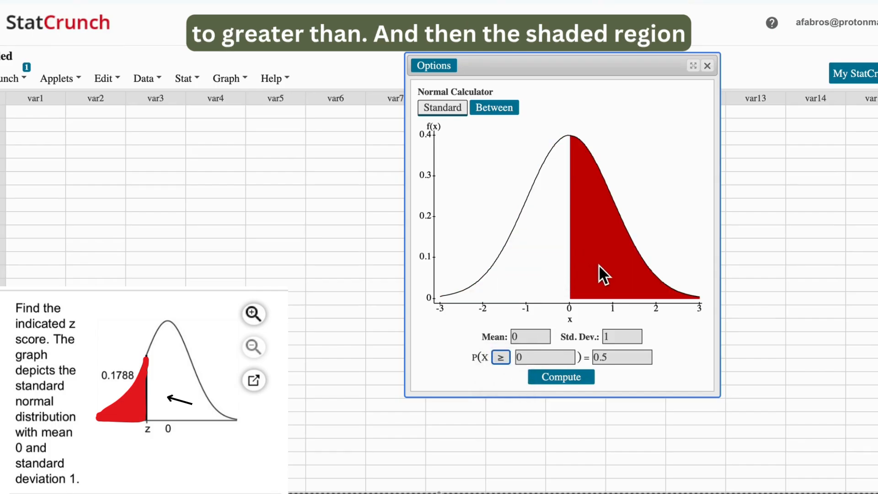
{"action": "left_click", "coordinate": [501, 358]}
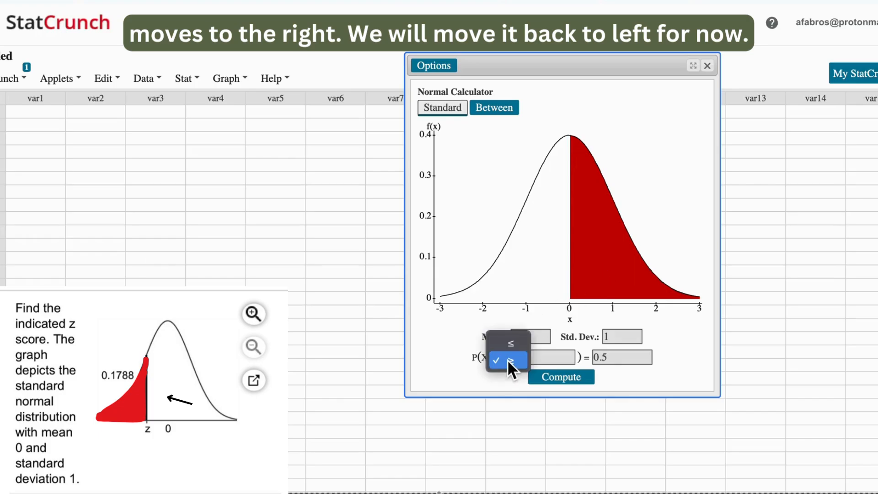
{"action": "left_click", "coordinate": [517, 344]}
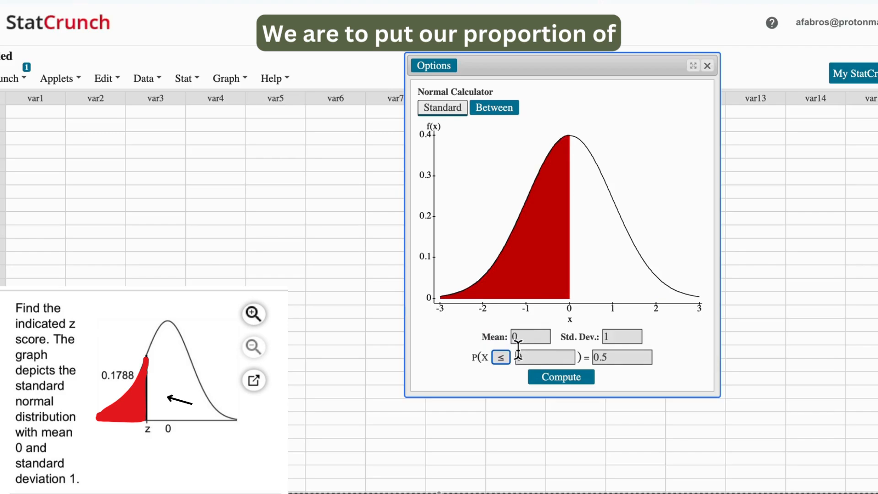
- Set the Normal calculator's left-tail probability to 0.1788, compute the z score and highlight it
{"action": "left_click", "coordinate": [624, 359]}
{"action": "key", "text": "BackSpace"}
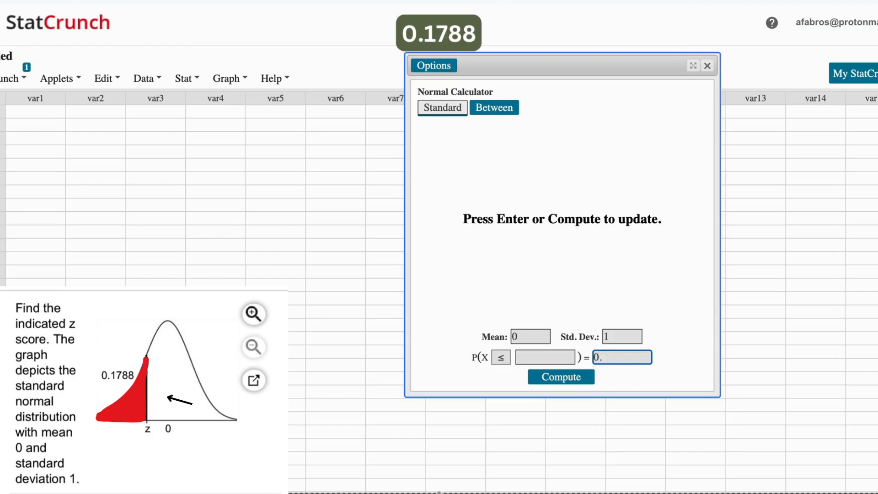
{"action": "type", "text": "1788"}
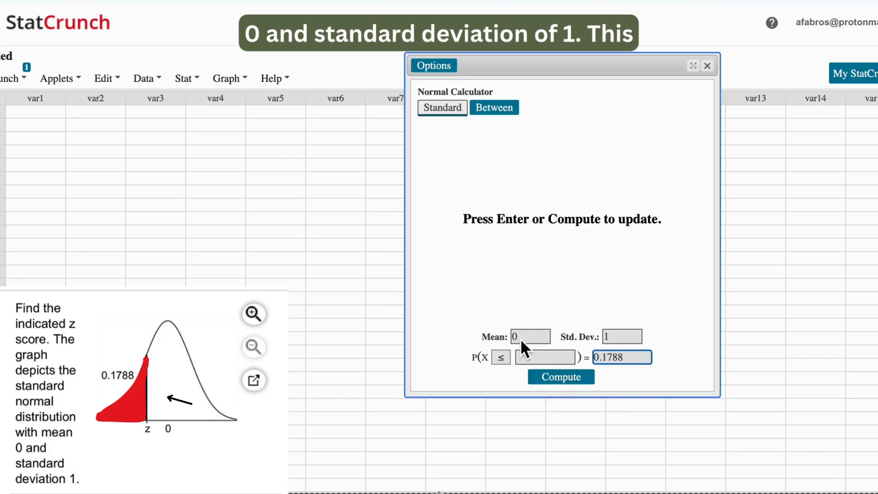
{"action": "left_click", "coordinate": [578, 379]}
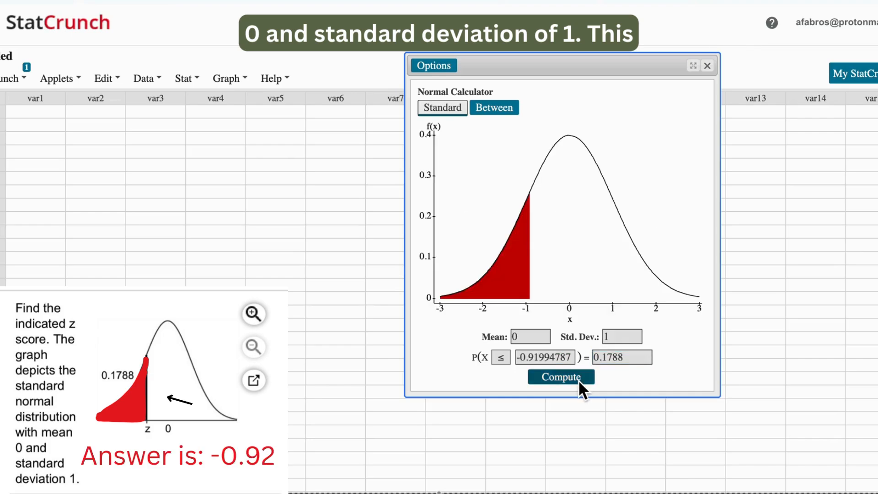
{"action": "left_click_drag", "start_coordinate": [519, 355], "coordinate": [533, 356]}
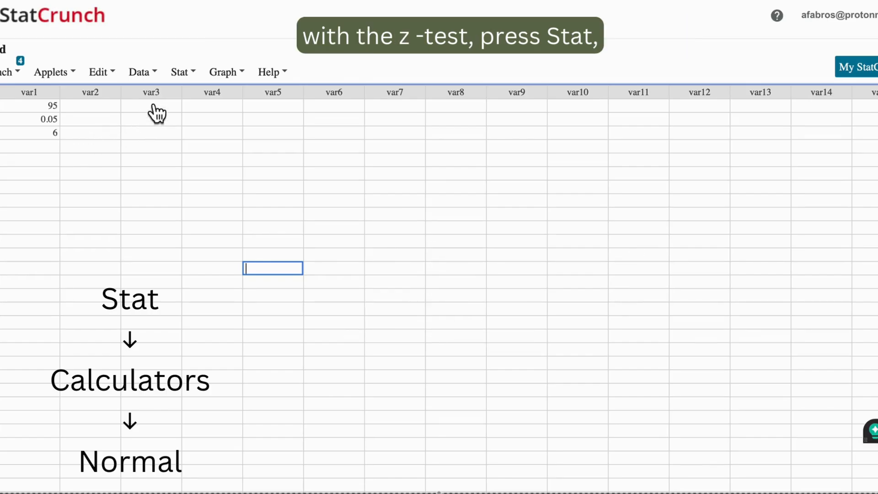
- Open the Normal calculator in the worksheet containing 95, 0.05 and 6, and move its window toward the middle
{"action": "left_click", "coordinate": [183, 73]}
{"action": "mouse_move", "coordinate": [235, 100]}
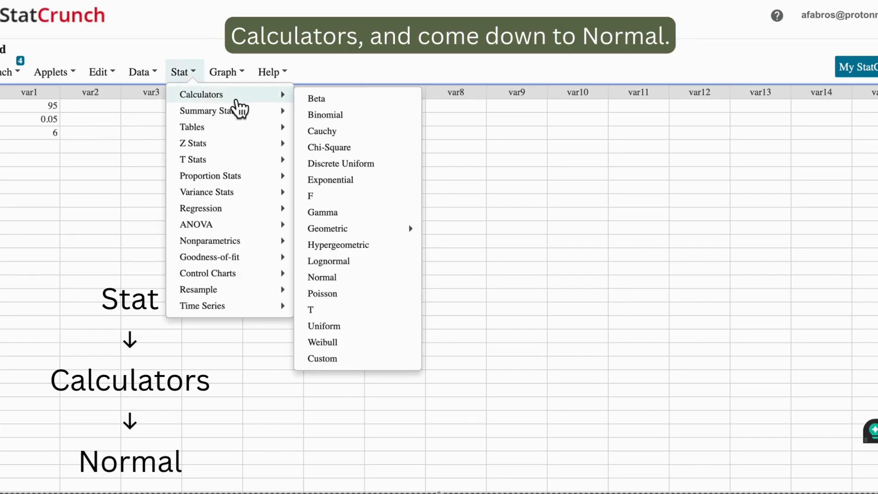
{"action": "left_click", "coordinate": [334, 278]}
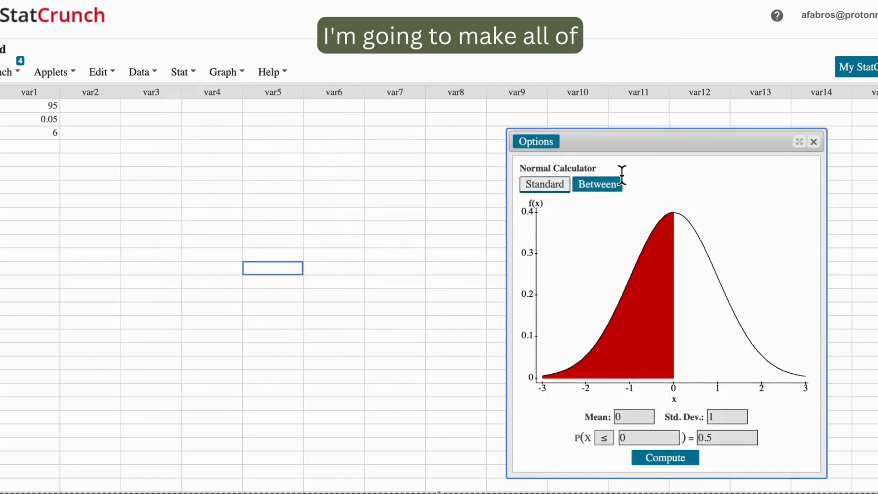
{"action": "left_click_drag", "start_coordinate": [662, 157], "coordinate": [484, 106]}
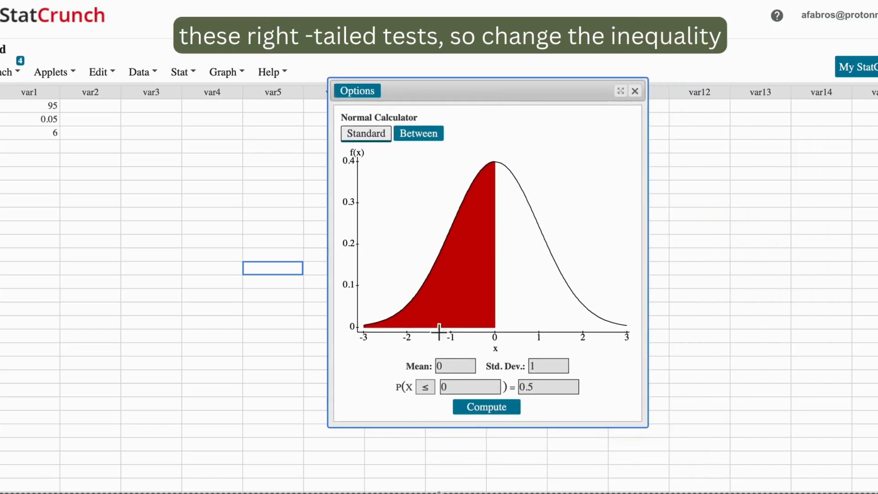
- Set the Normal calculator to a right-tailed ≥ area with probability 0.05 and compute the critical z value
{"action": "left_click", "coordinate": [432, 391]}
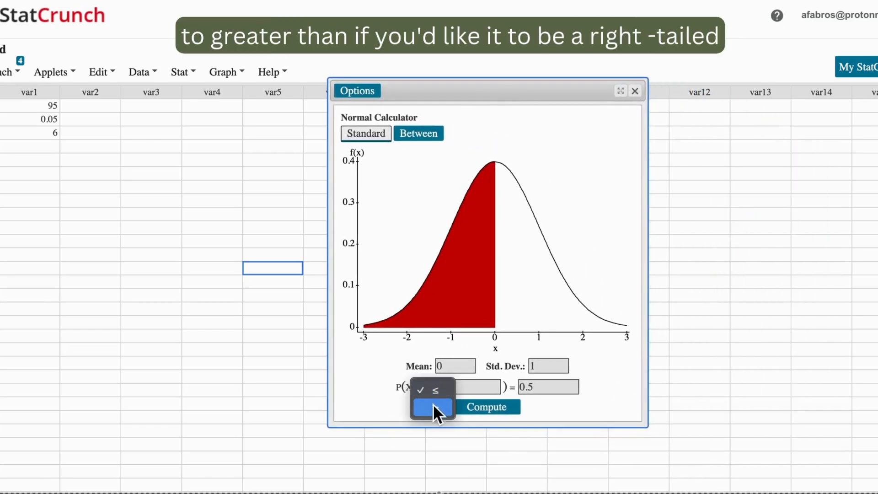
{"action": "left_click", "coordinate": [432, 407]}
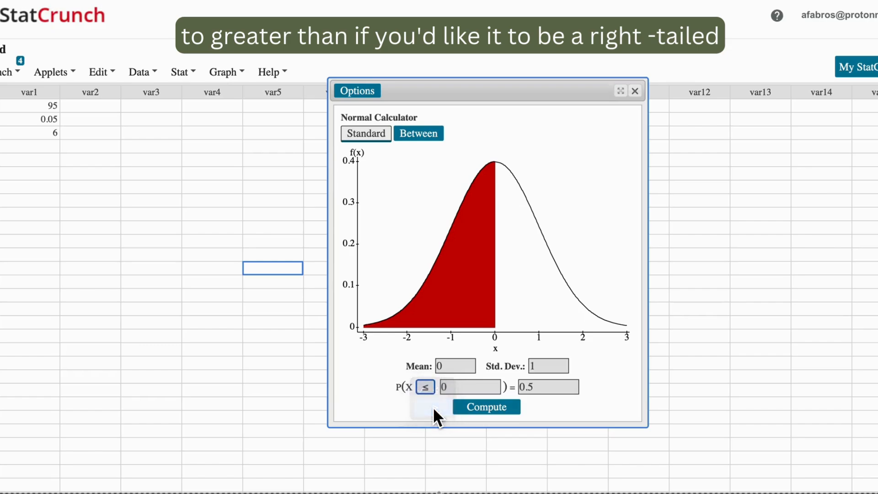
{"action": "left_click", "coordinate": [548, 392]}
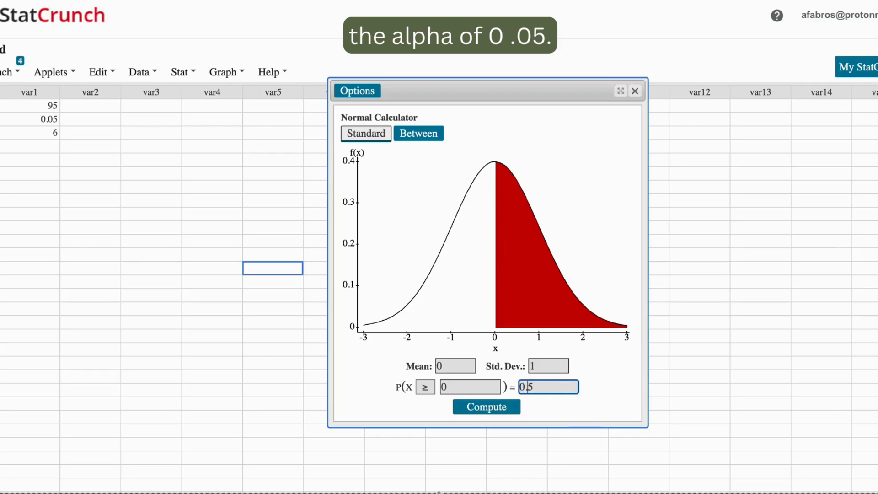
{"action": "type", "text": "0"}
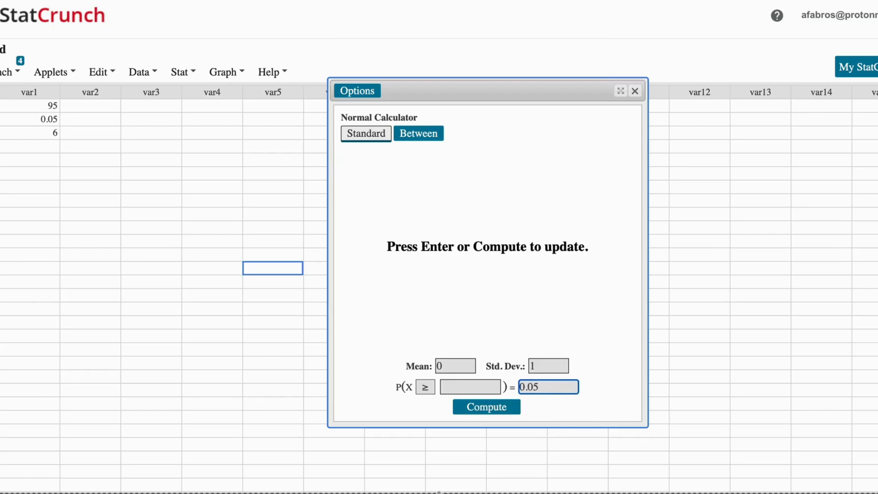
{"action": "left_click", "coordinate": [510, 414]}
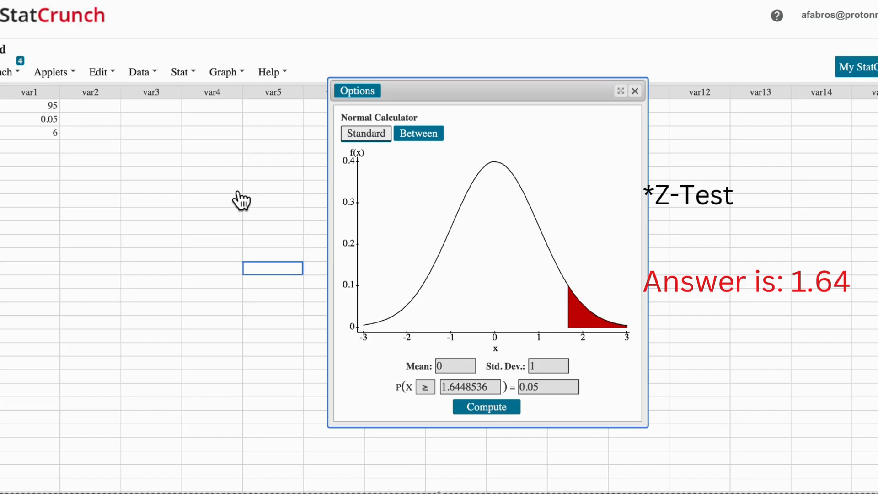
- Close the Normal calculator, open the T calculator and move its window toward the middle of the worksheet
{"action": "left_click", "coordinate": [182, 71]}
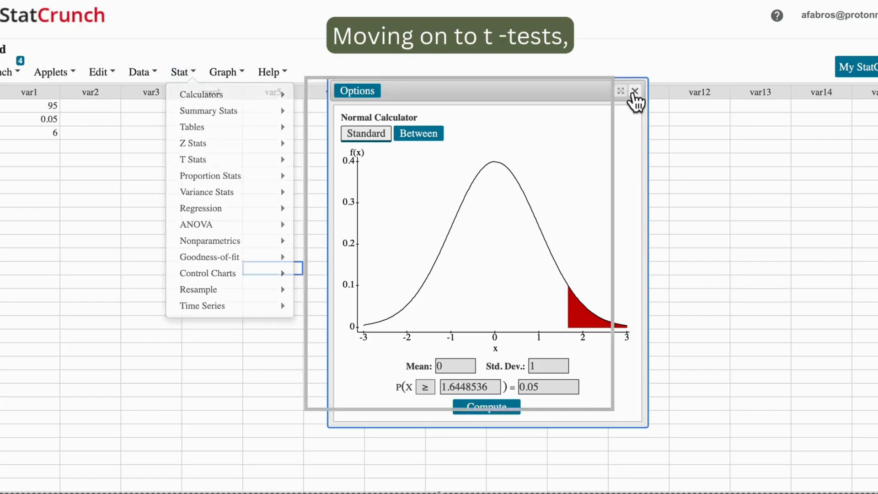
{"action": "left_click", "coordinate": [635, 91]}
{"action": "left_click", "coordinate": [191, 73]}
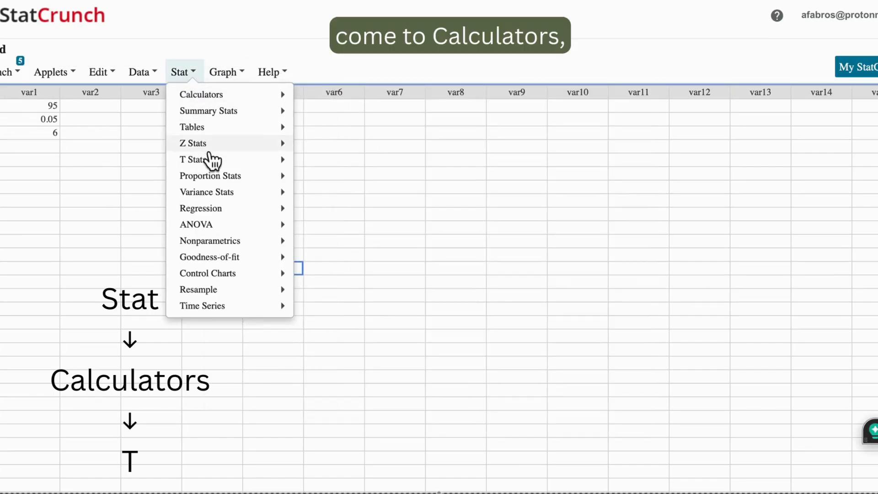
{"action": "mouse_move", "coordinate": [235, 102]}
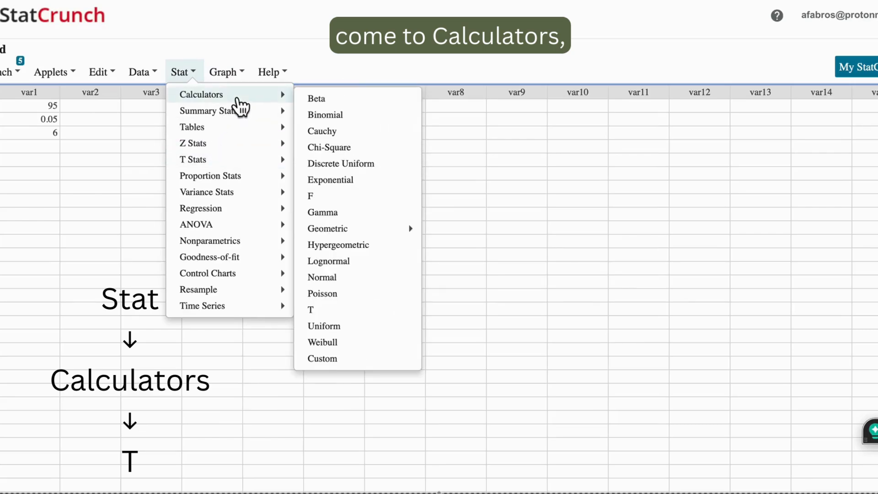
{"action": "left_click", "coordinate": [333, 311]}
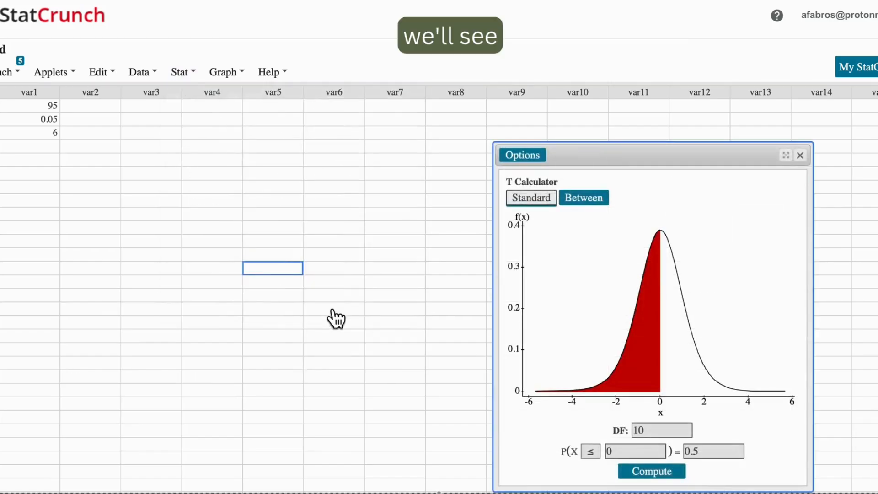
{"action": "left_click_drag", "start_coordinate": [668, 168], "coordinate": [418, 82]}
- Set the T calculator to a right-tailed ≥ area with probability 0.05
{"action": "left_click", "coordinate": [340, 365]}
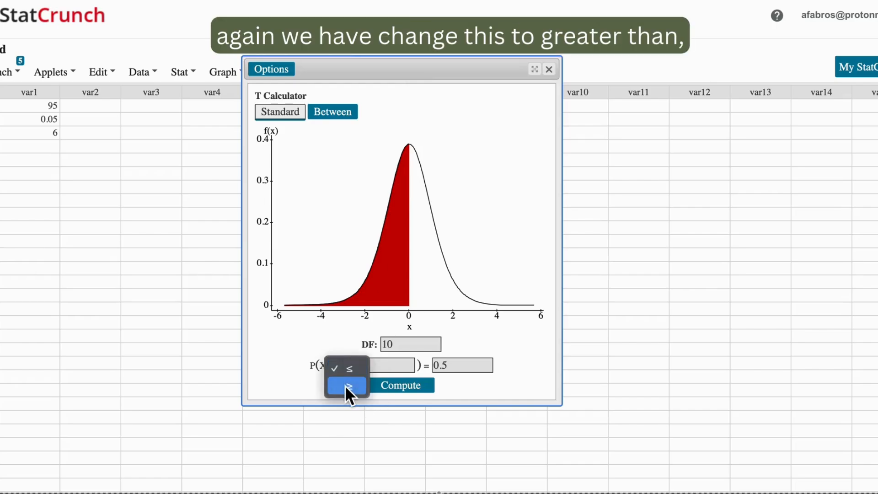
{"action": "left_click", "coordinate": [345, 385]}
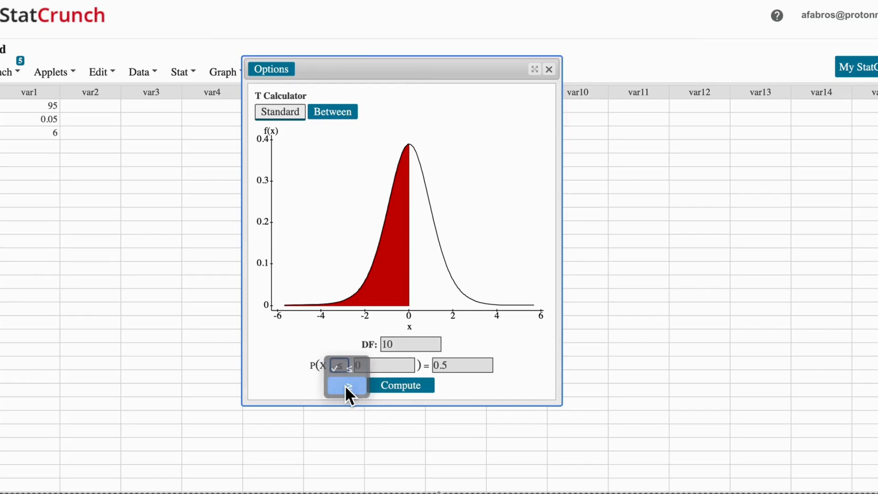
{"action": "left_click", "coordinate": [456, 365]}
{"action": "key", "text": "Left"}
{"action": "type", "text": "0"}
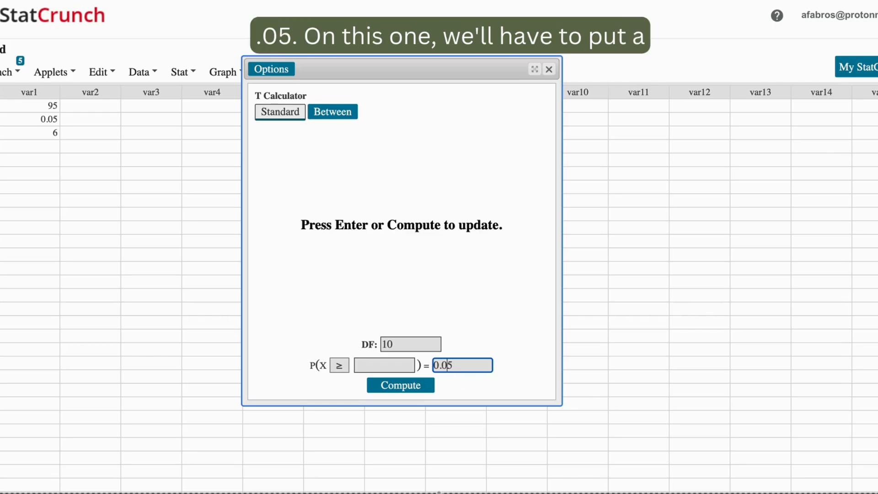
- Set the T calculator's degrees of freedom to 6 and compute the critical t value
{"action": "left_click", "coordinate": [394, 348]}
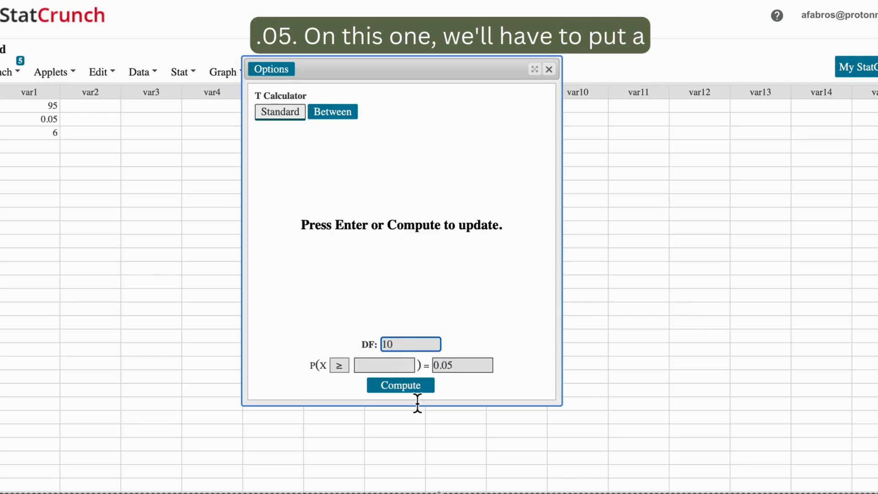
{"action": "key", "text": "BackSpace"}
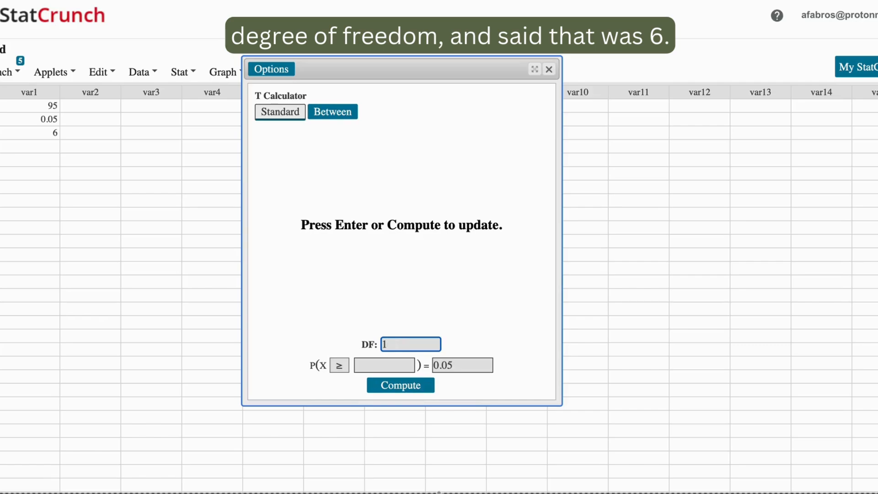
{"action": "key", "text": "BackSpace"}
{"action": "type", "text": "6"}
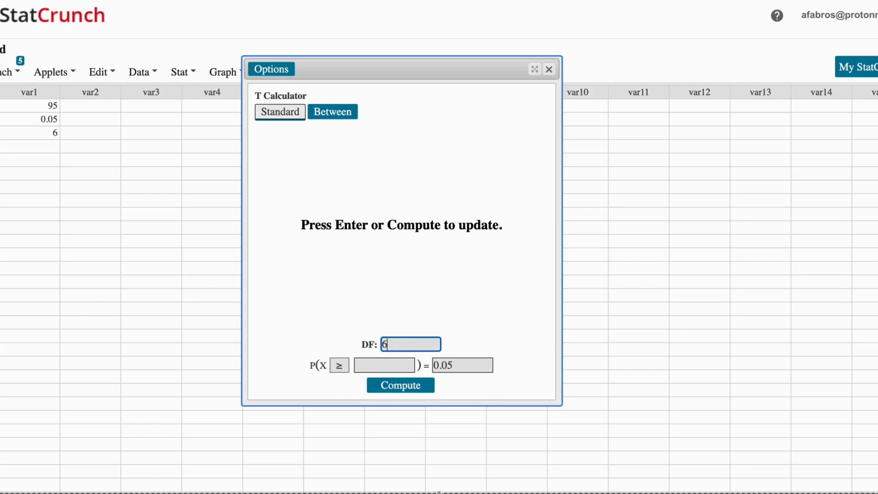
{"action": "left_click", "coordinate": [421, 389]}
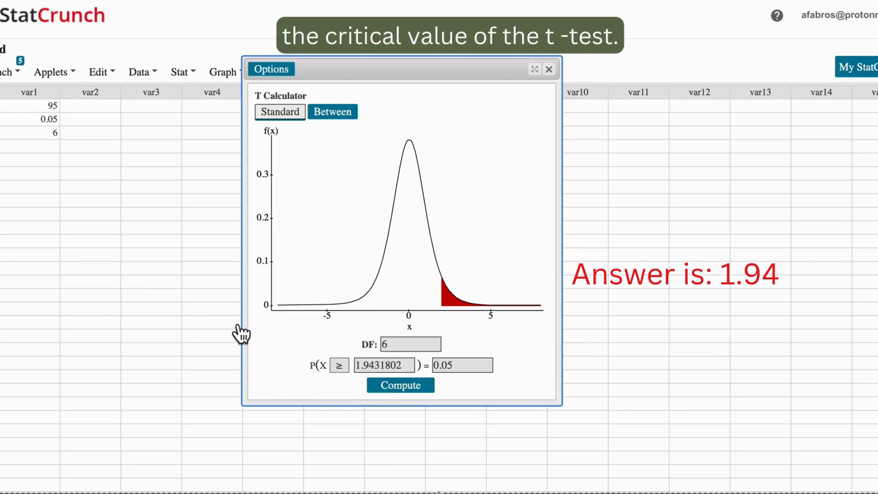
- Close the T calculator, open the Chi-Square calculator and move its window toward the middle of the worksheet
{"action": "left_click", "coordinate": [552, 71]}
{"action": "left_click", "coordinate": [192, 75]}
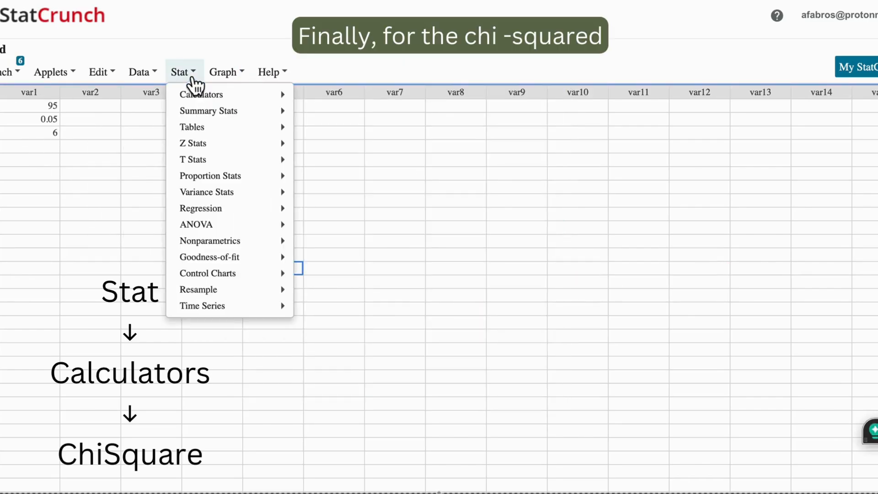
{"action": "mouse_move", "coordinate": [200, 96]}
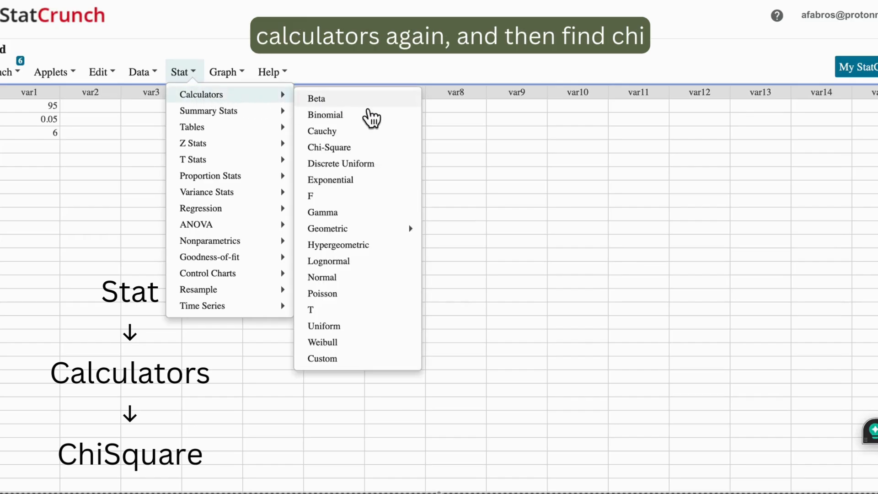
{"action": "left_click", "coordinate": [359, 147]}
{"action": "left_click_drag", "start_coordinate": [693, 177], "coordinate": [426, 77]}
- Set the Chi-Square calculator to a right-tailed ≥ area with 6 degrees of freedom
{"action": "left_click", "coordinate": [318, 371]}
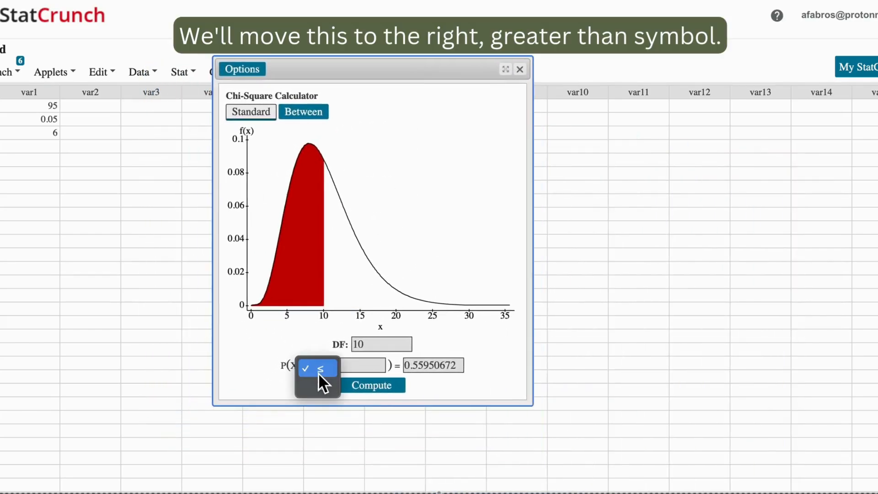
{"action": "left_click", "coordinate": [319, 384]}
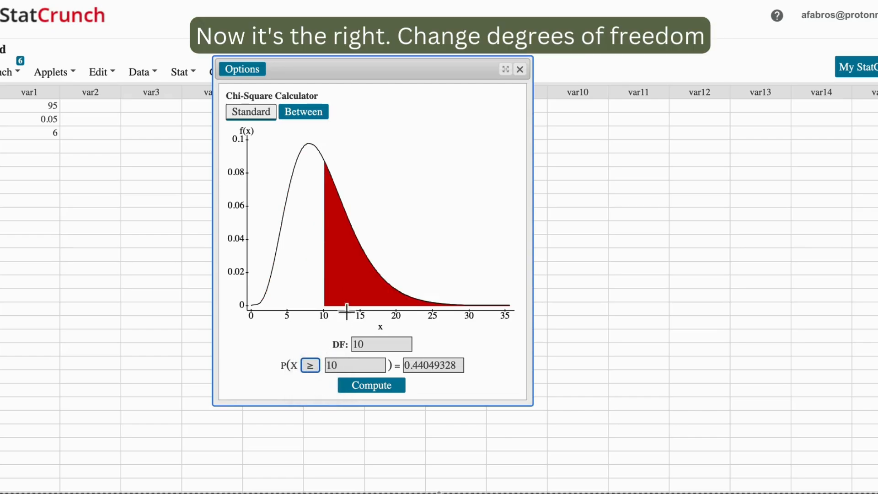
{"action": "left_click", "coordinate": [386, 346]}
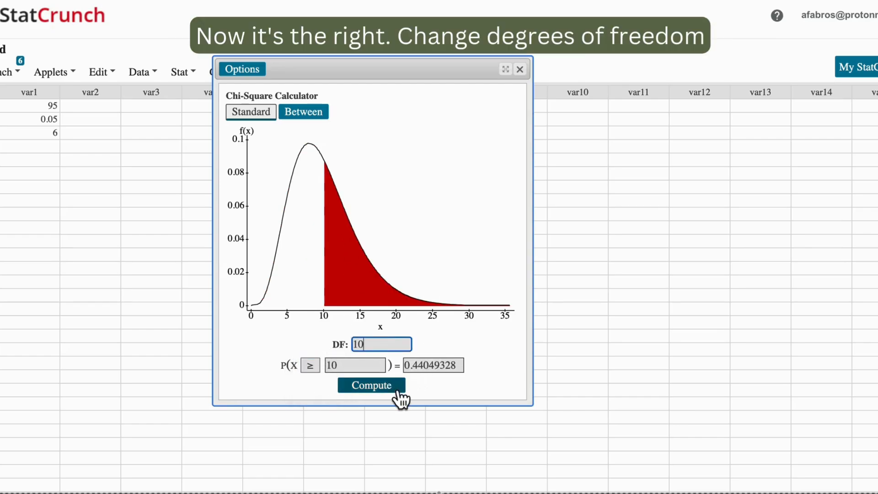
{"action": "key", "text": "BackSpace"}
{"action": "key", "text": "BackSpace"}
{"action": "type", "text": "6"}
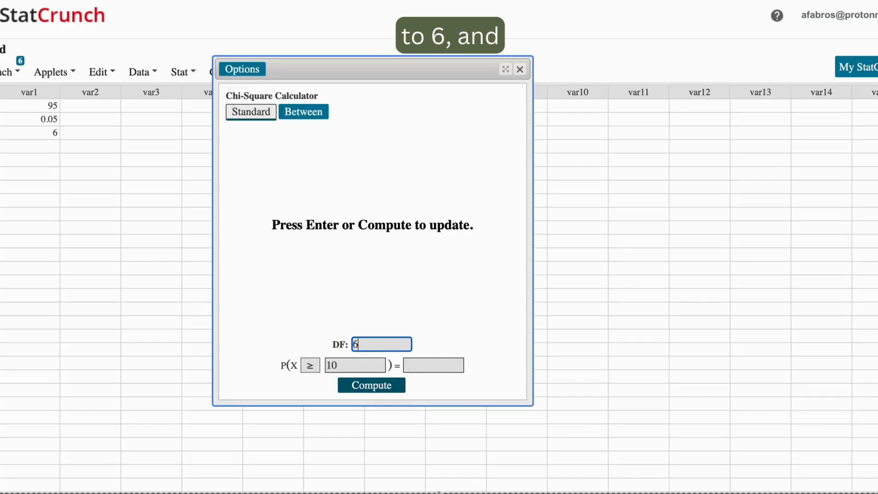
- Set the Chi-Square calculator's probability to 0.05 and compute the critical chi-square value
{"action": "left_click", "coordinate": [430, 366]}
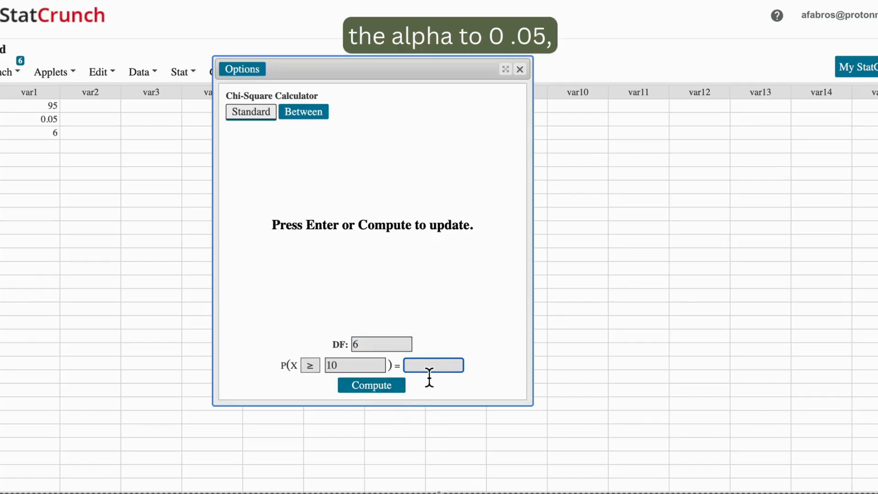
{"action": "type", "text": "0.05"}
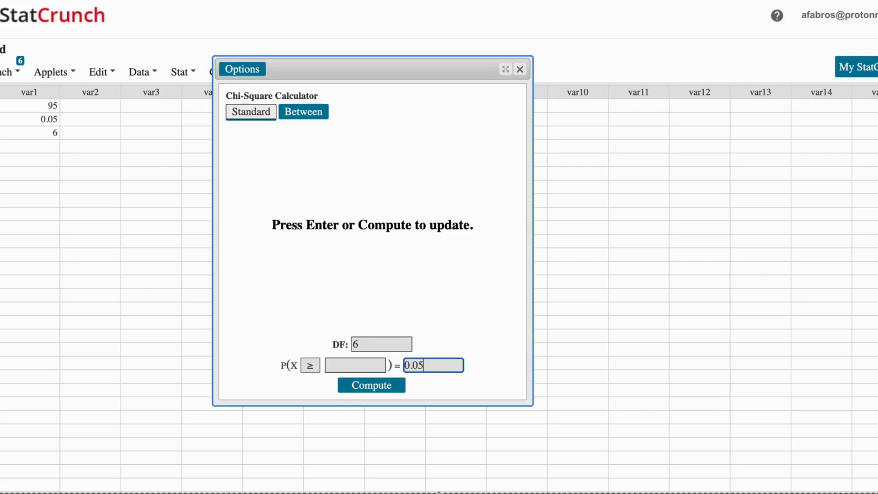
{"action": "left_click", "coordinate": [379, 389]}
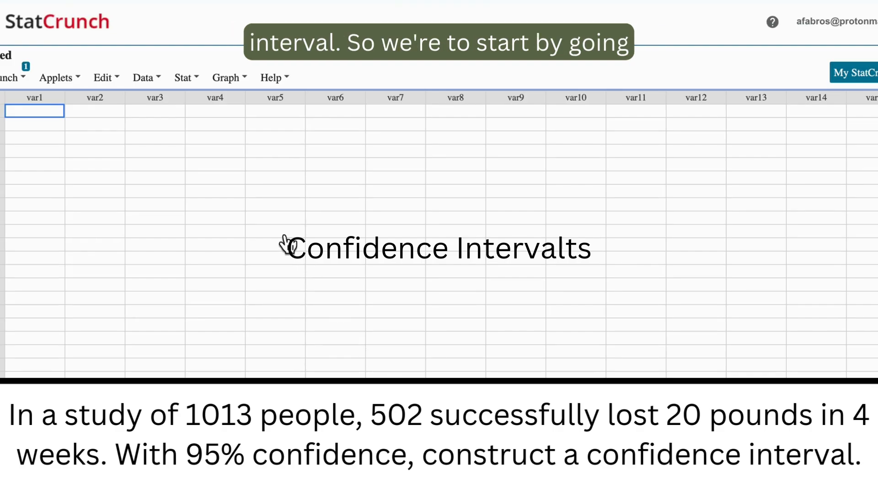
- Open the one-sample proportion analysis that works from summary data
{"action": "left_click", "coordinate": [188, 85]}
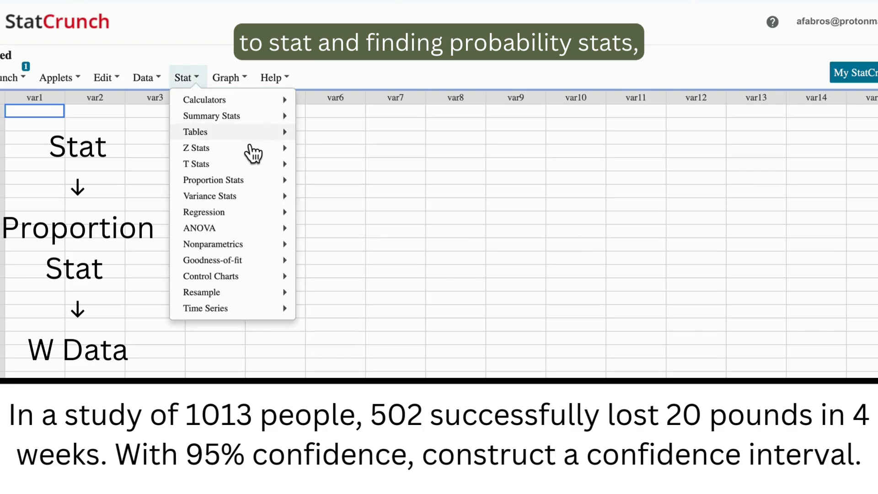
{"action": "mouse_move", "coordinate": [266, 183]}
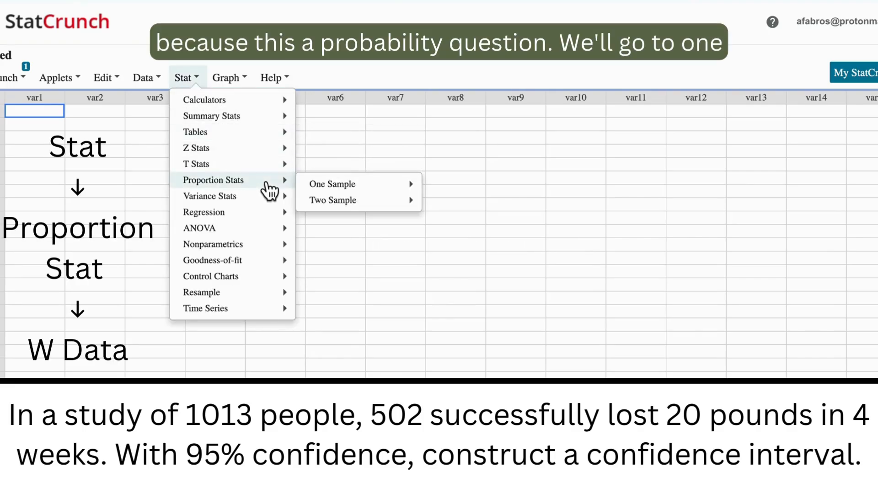
{"action": "mouse_move", "coordinate": [336, 187]}
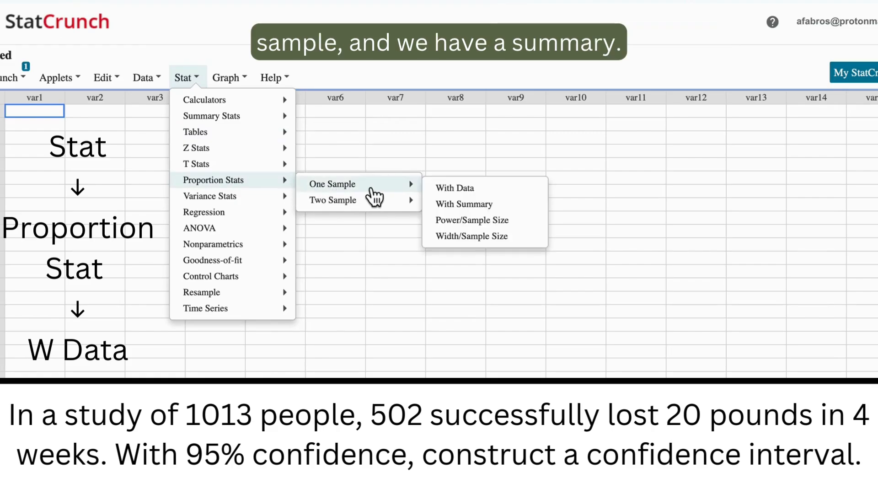
{"action": "left_click", "coordinate": [489, 204]}
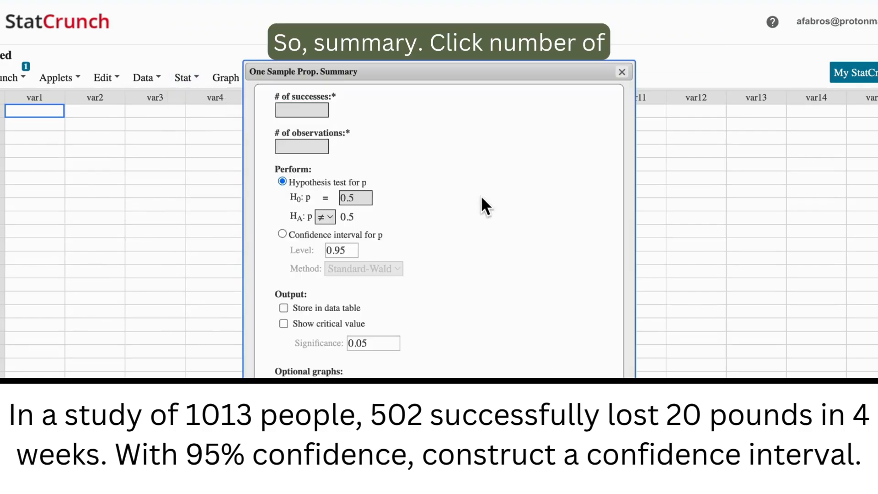
- Enter 502 successes and 1013 observations for the one-sample proportion summary
{"action": "left_click", "coordinate": [318, 110]}
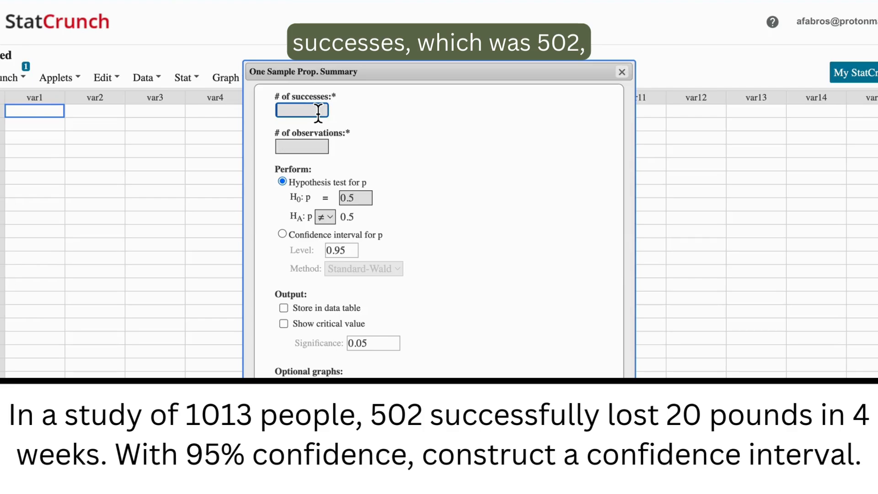
{"action": "type", "text": "502"}
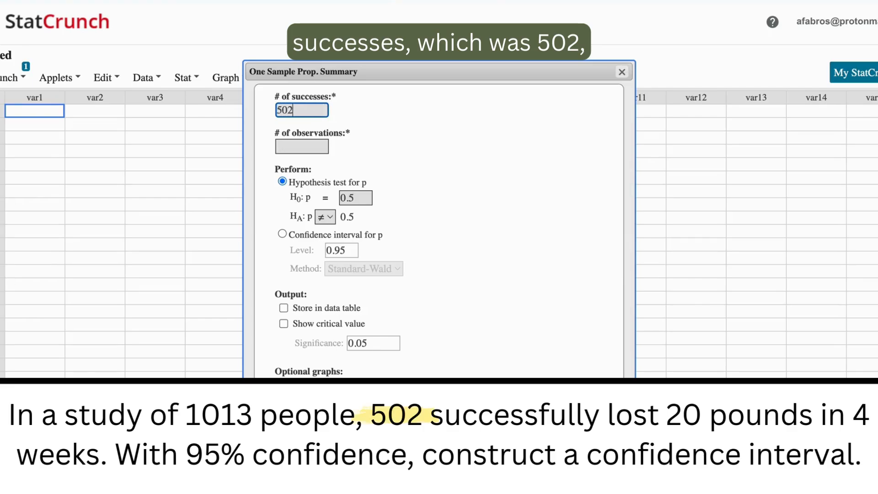
{"action": "left_click", "coordinate": [309, 148]}
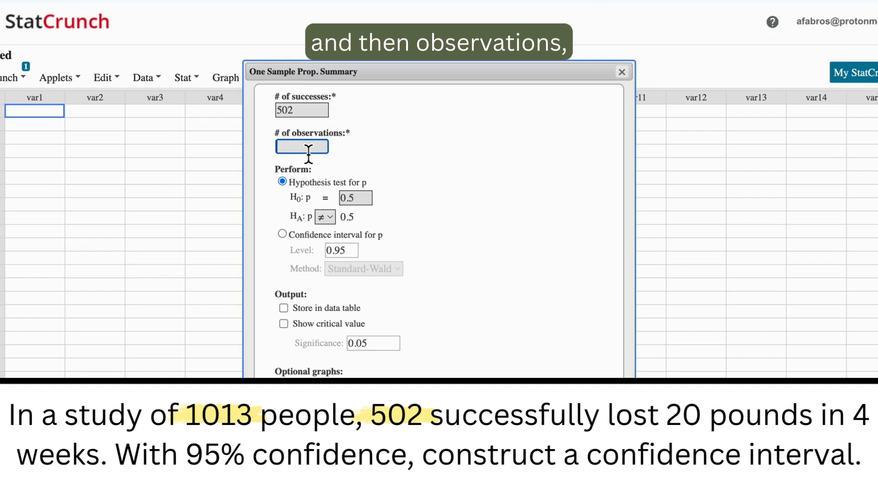
{"action": "type", "text": "1013"}
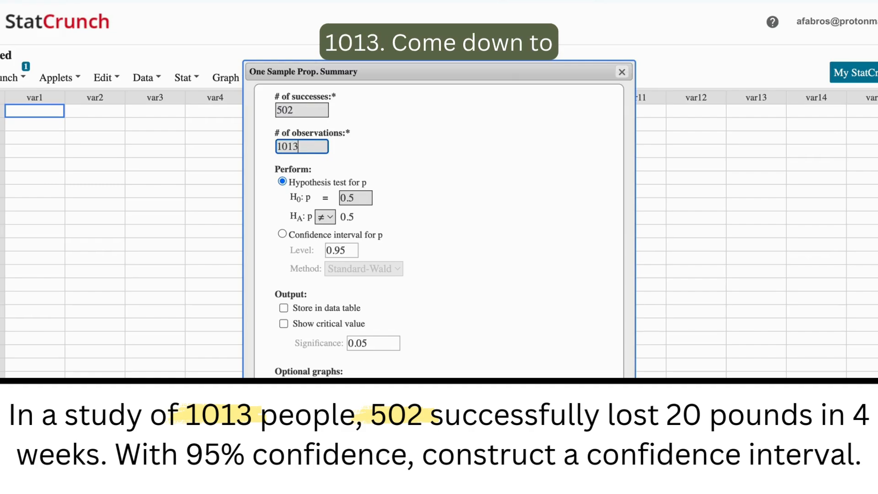
- Compute the confidence interval for p at level 0.95 with the Standard-Wald method and move the results window toward the middle of the worksheet
{"action": "left_click", "coordinate": [282, 234]}
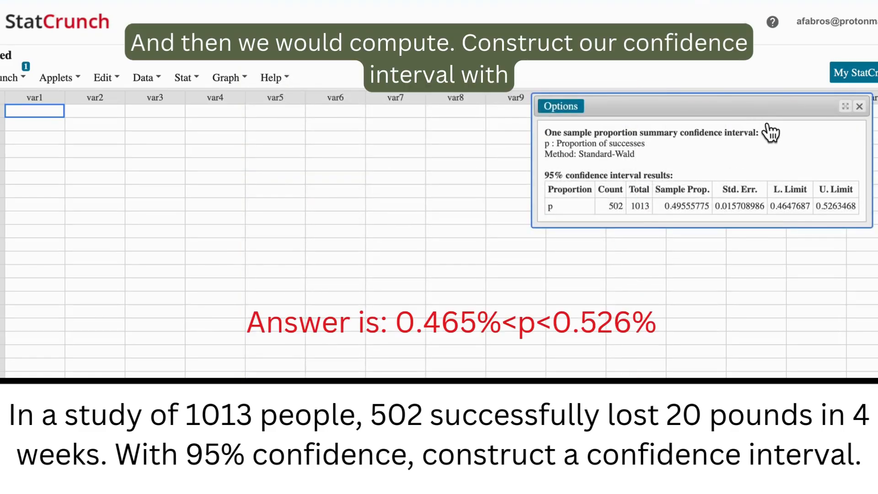
{"action": "left_click_drag", "start_coordinate": [787, 118], "coordinate": [629, 120]}
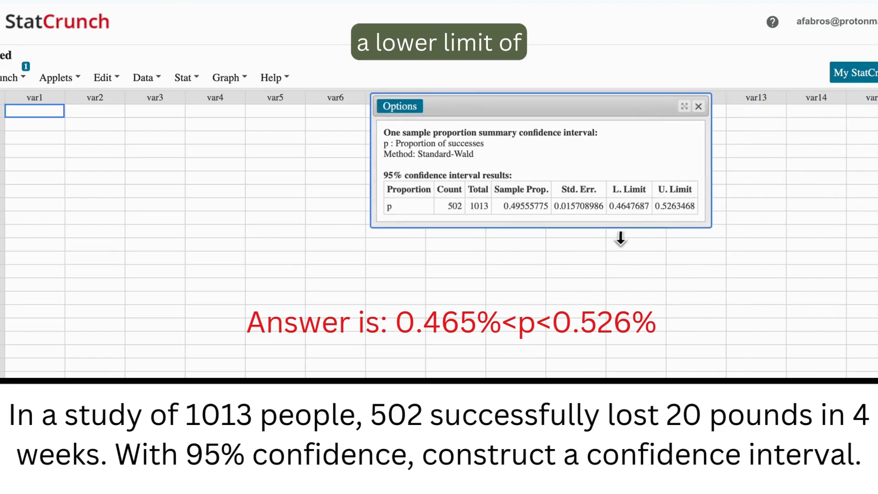